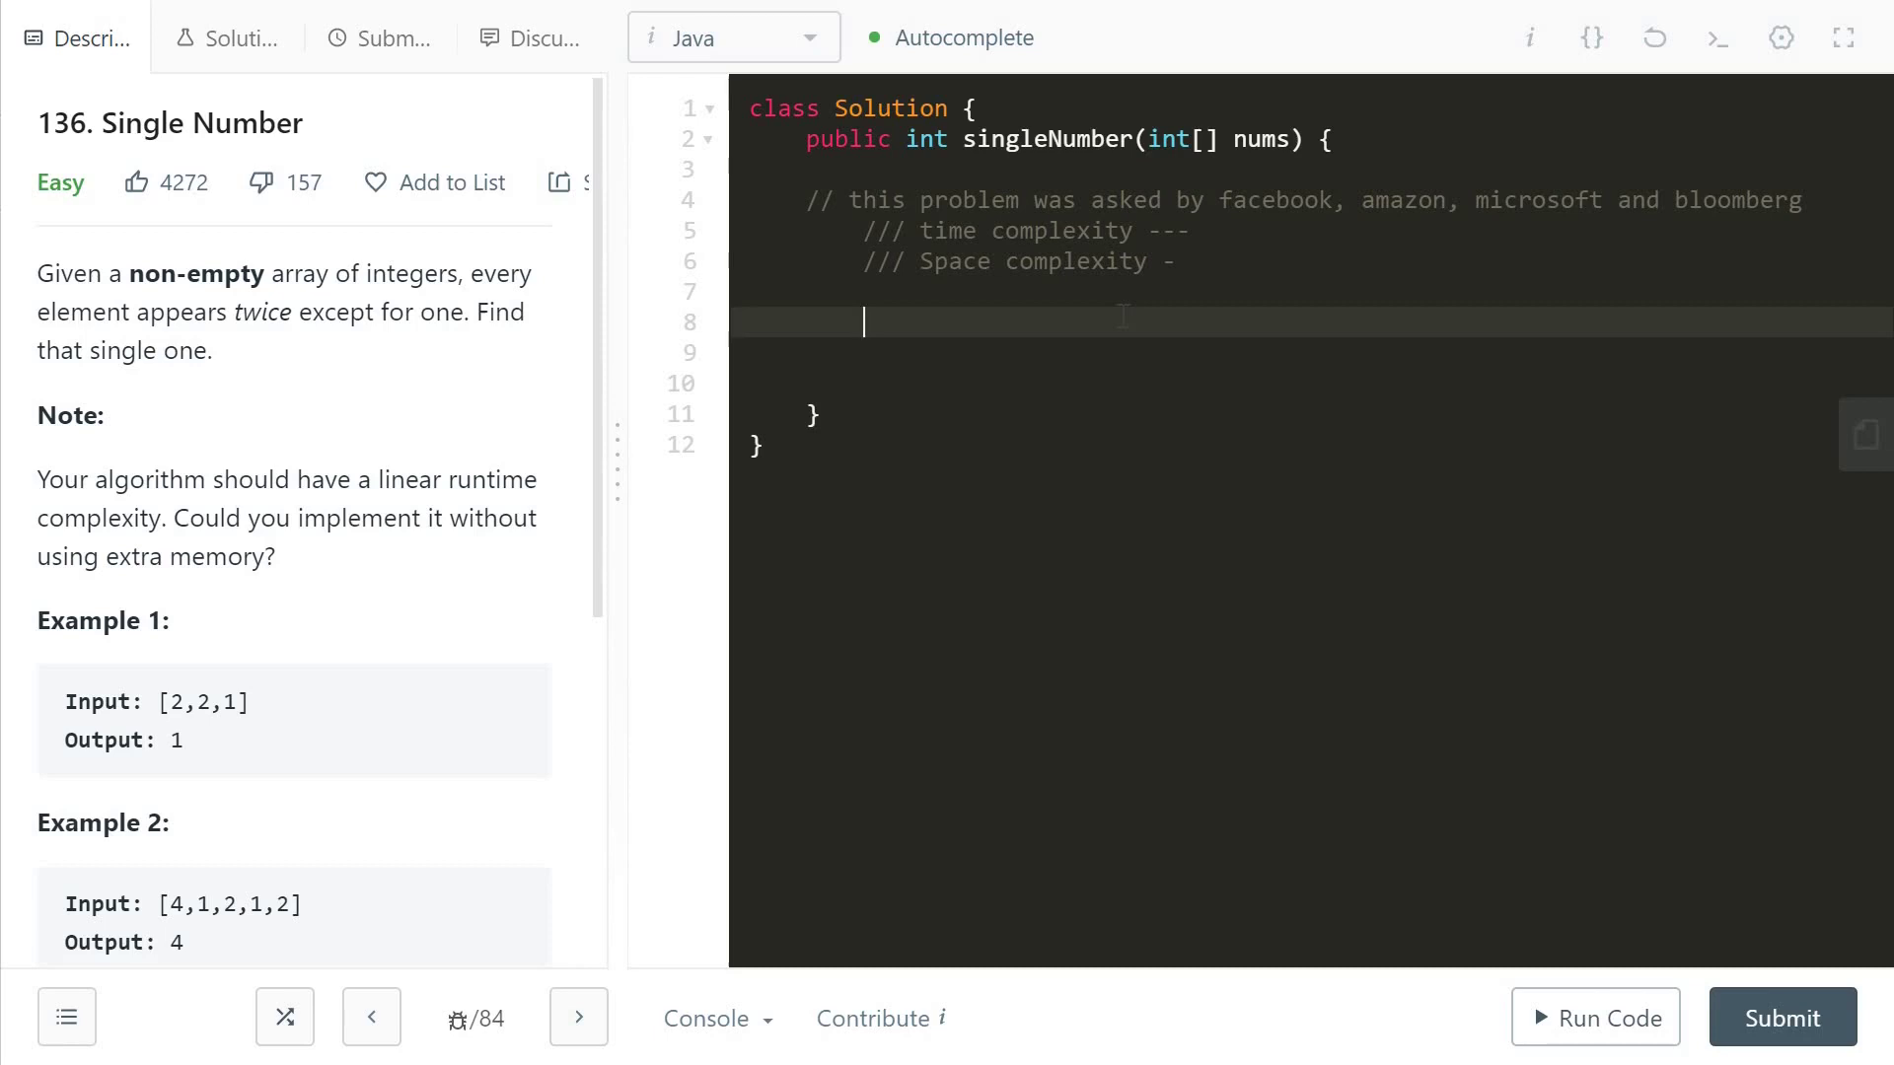
type("int res")
type("ult=0;")
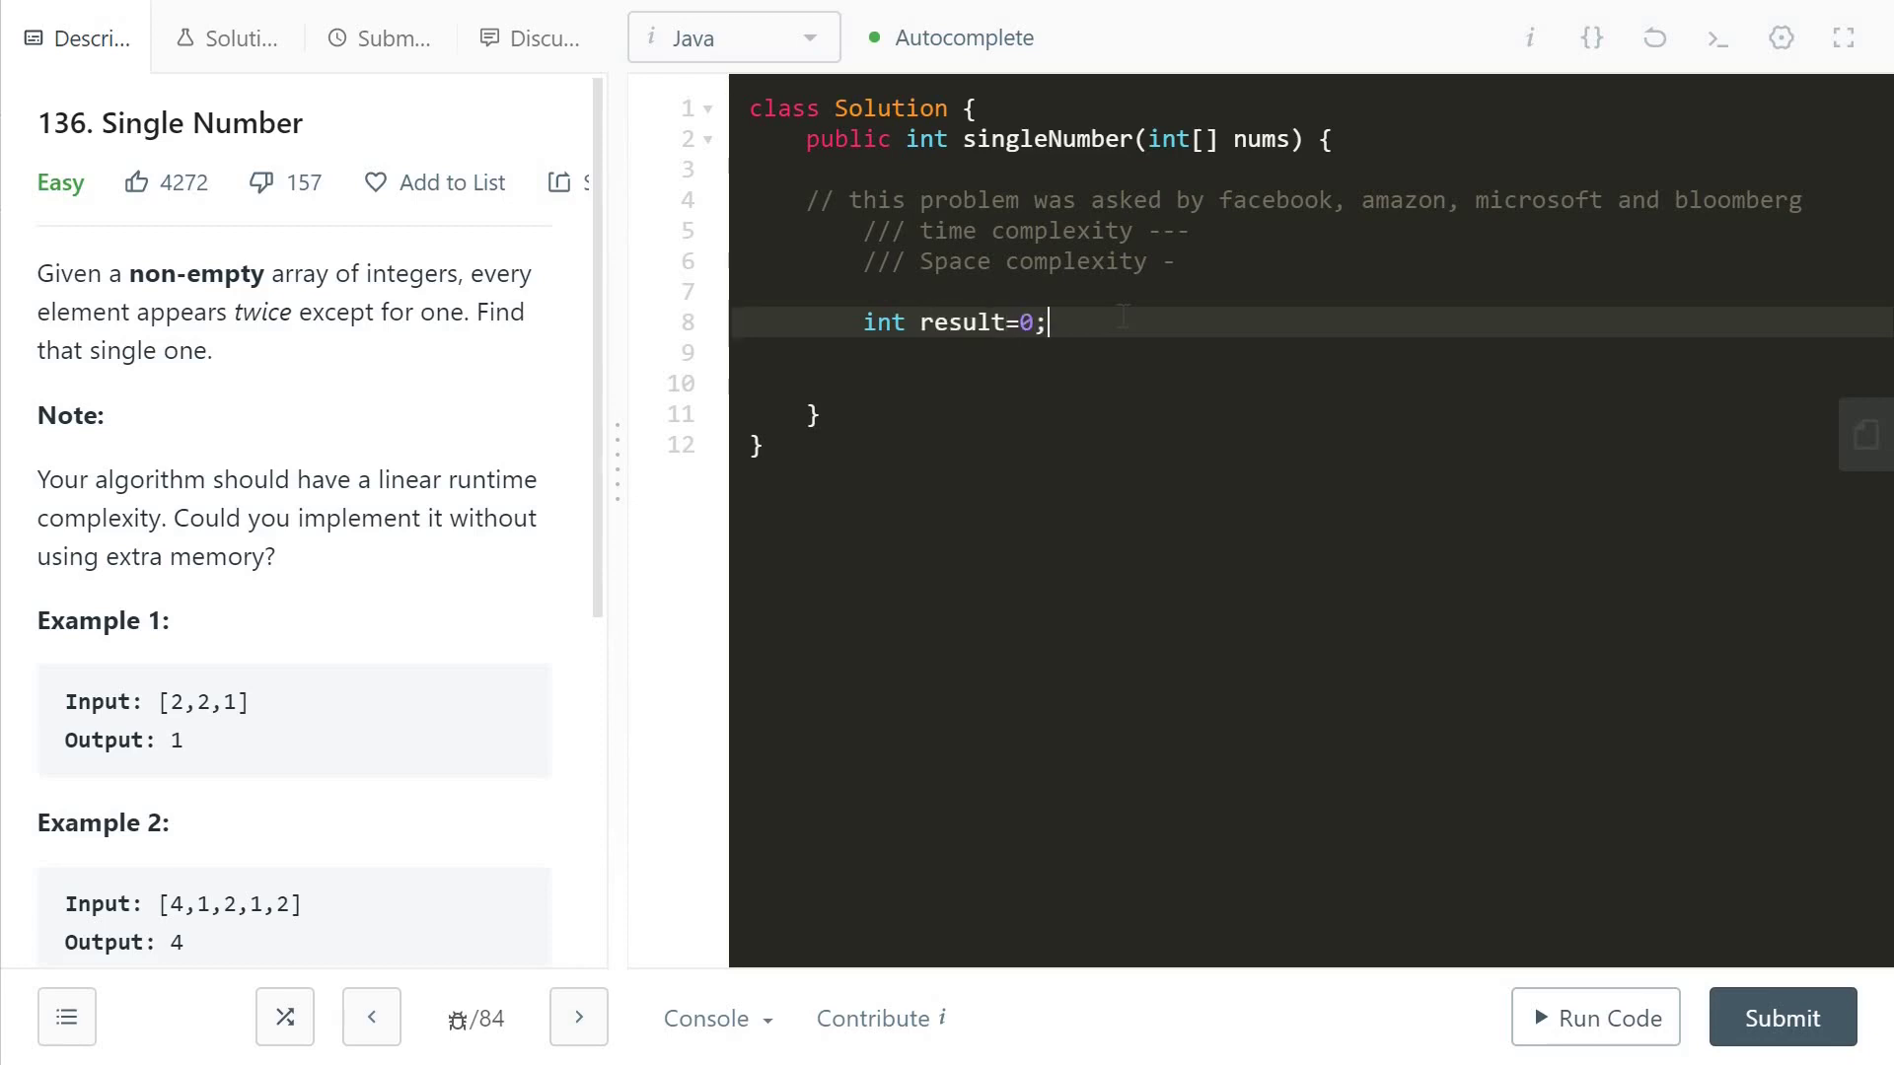
Declare int result=0 and begin a for-each loop over nums on the next line
key("Return")
key("Return")
type("for")
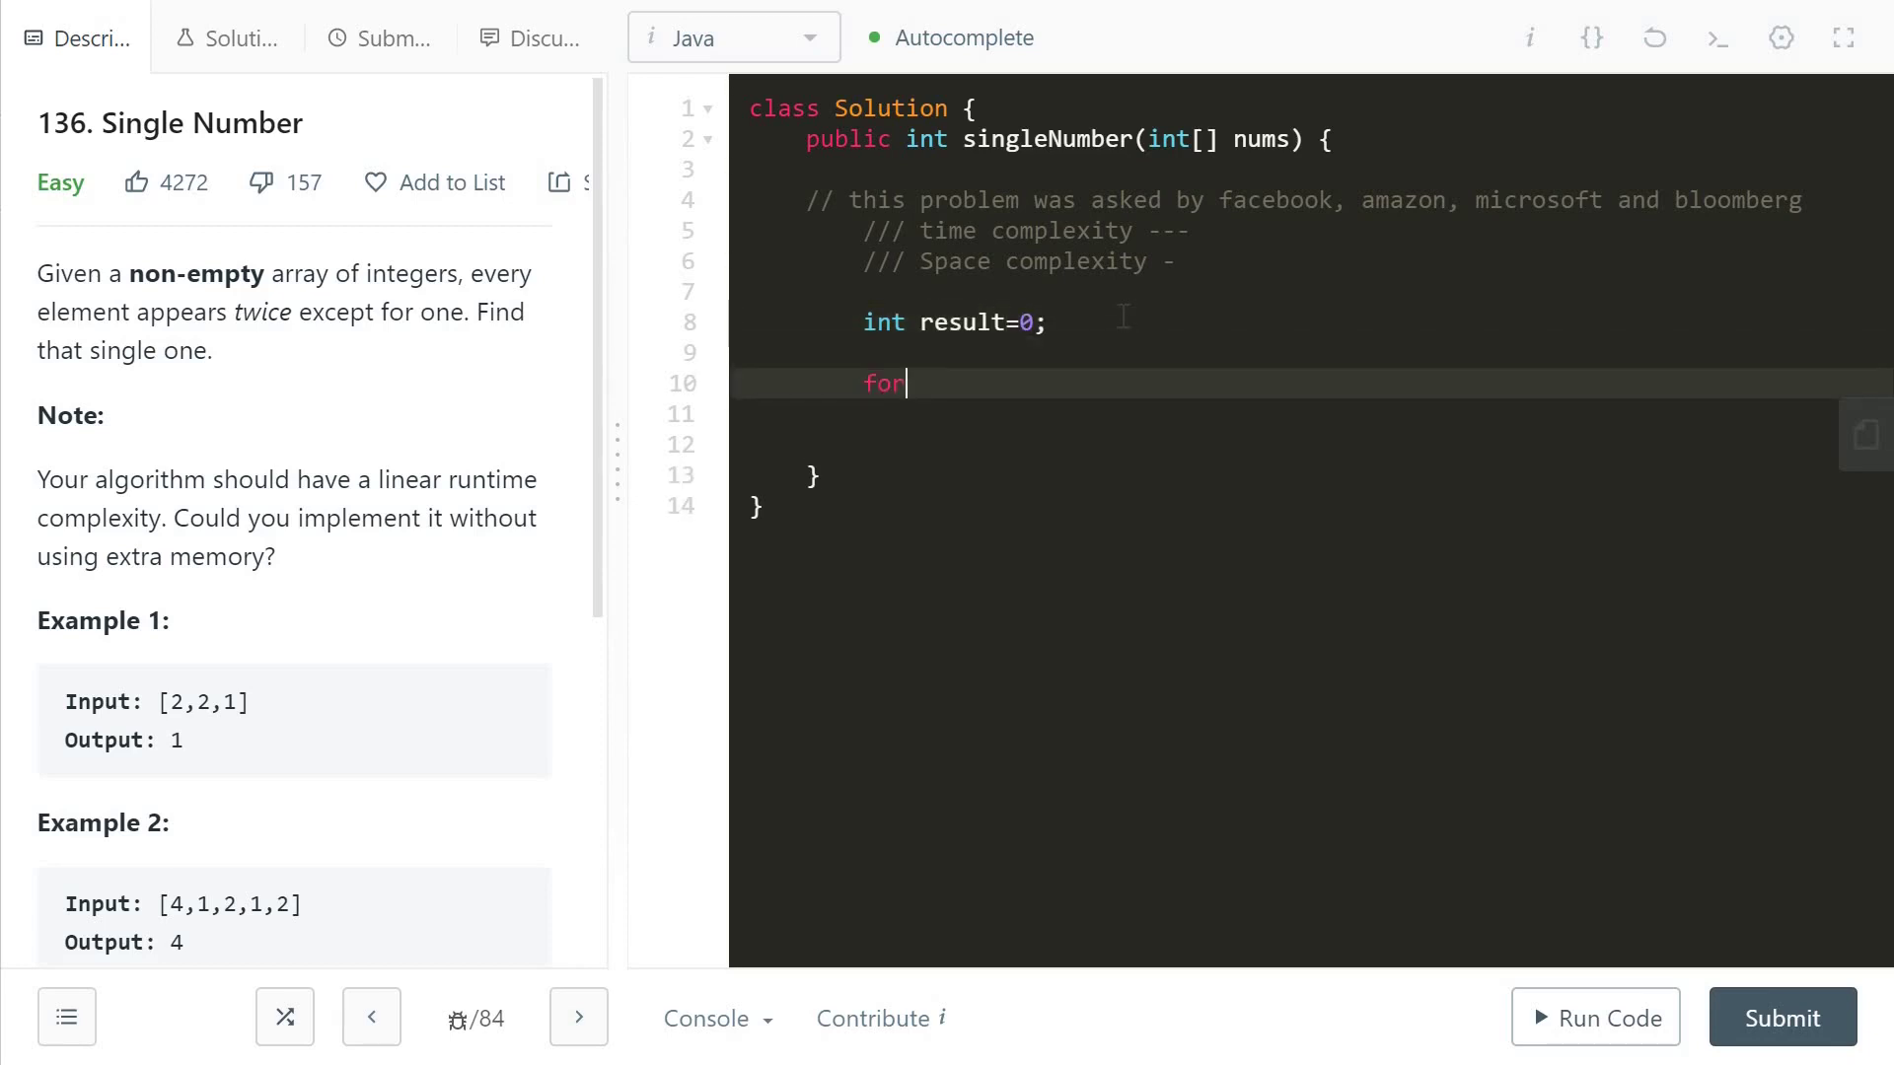
type("(")
type("int num: ")
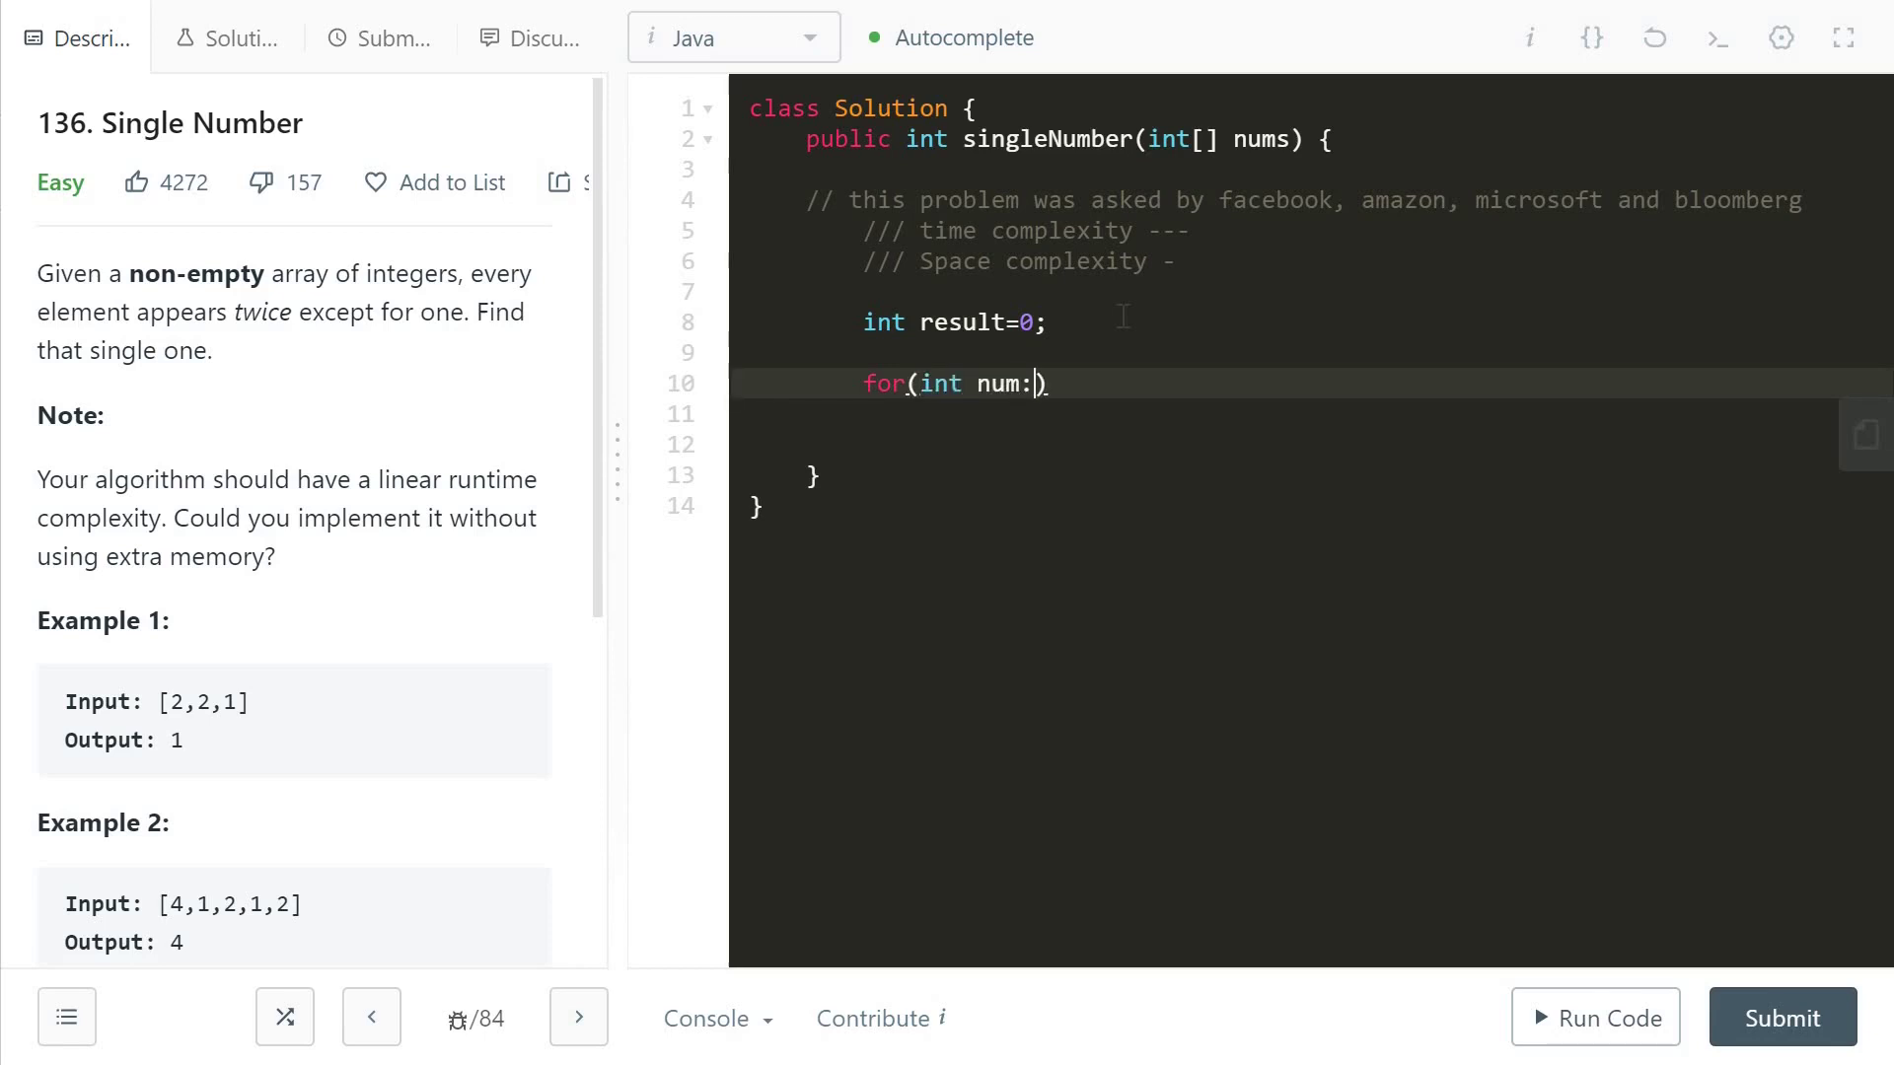
type("nums)")
type("{")
Write the loop body result = result^num with the comment '2,2,1 =1', then add return result
key("Return")
key("Return")
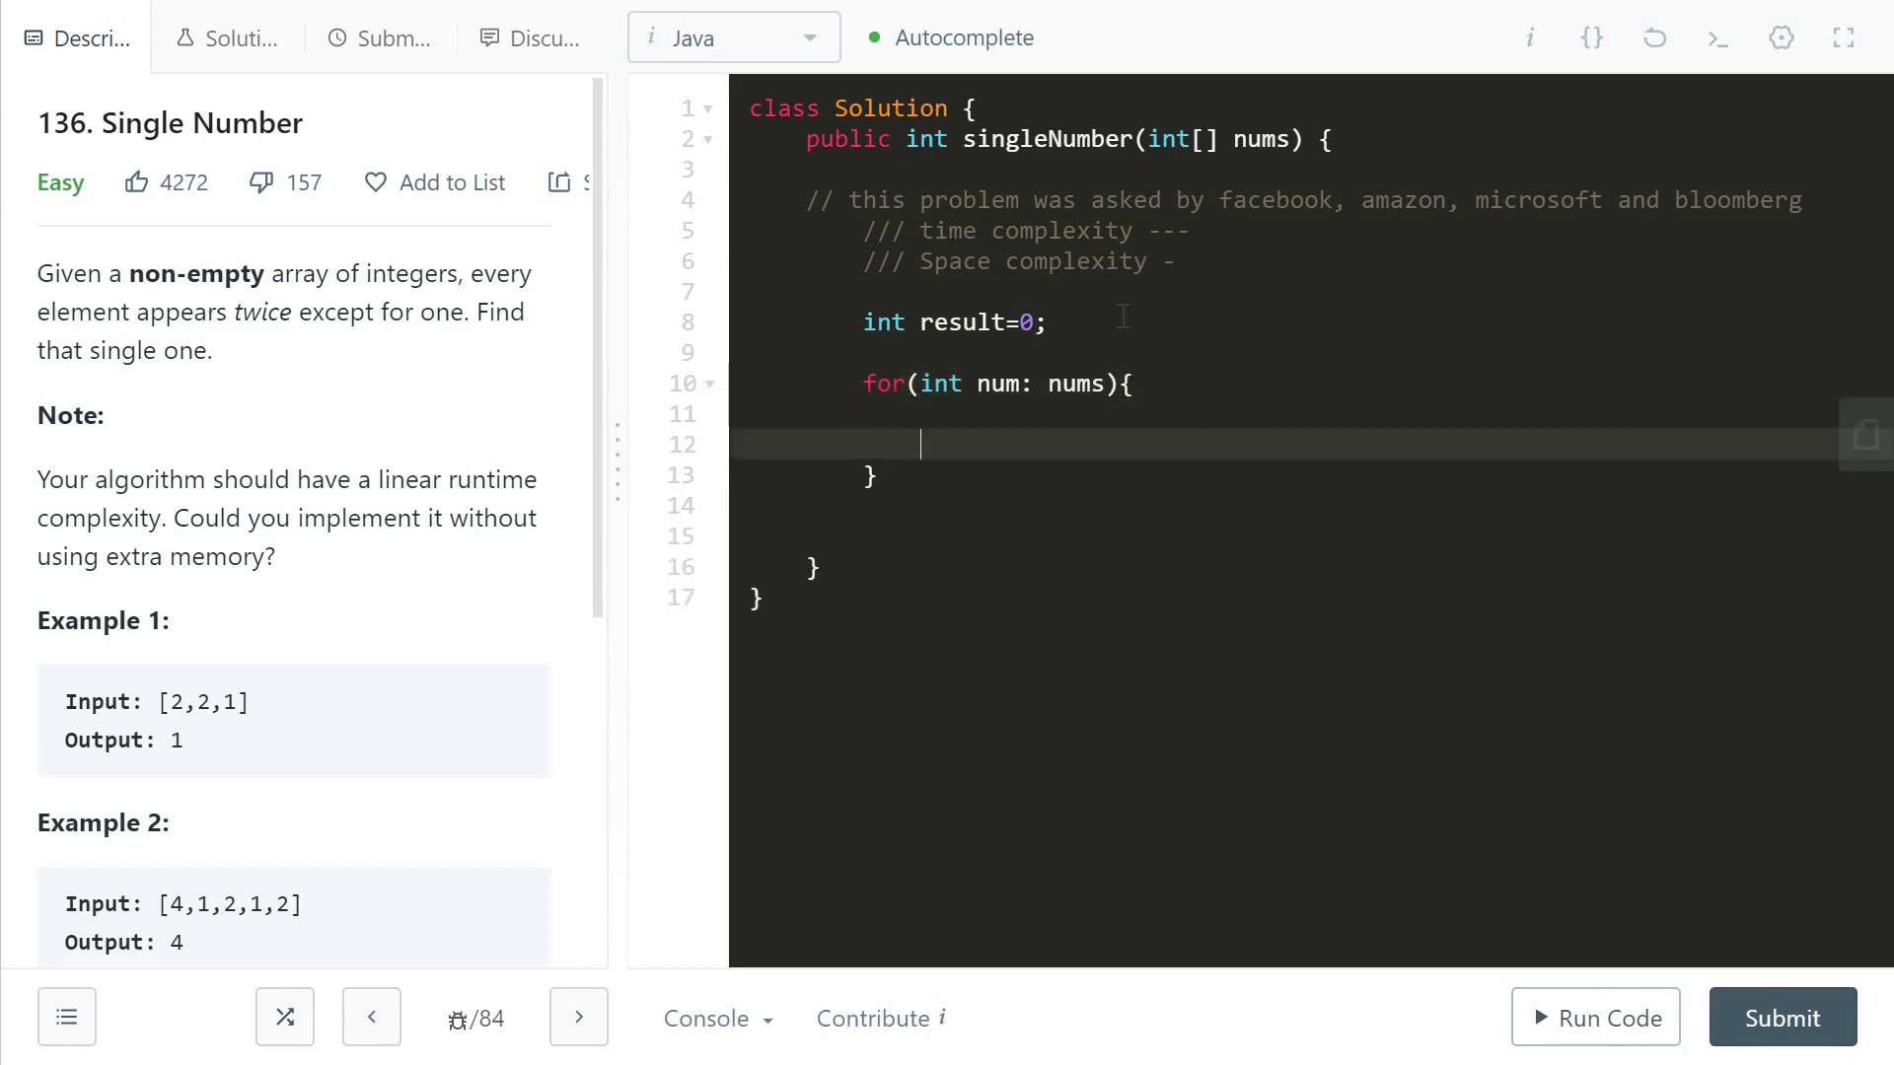
type("re")
type("sult= ")
type("result")
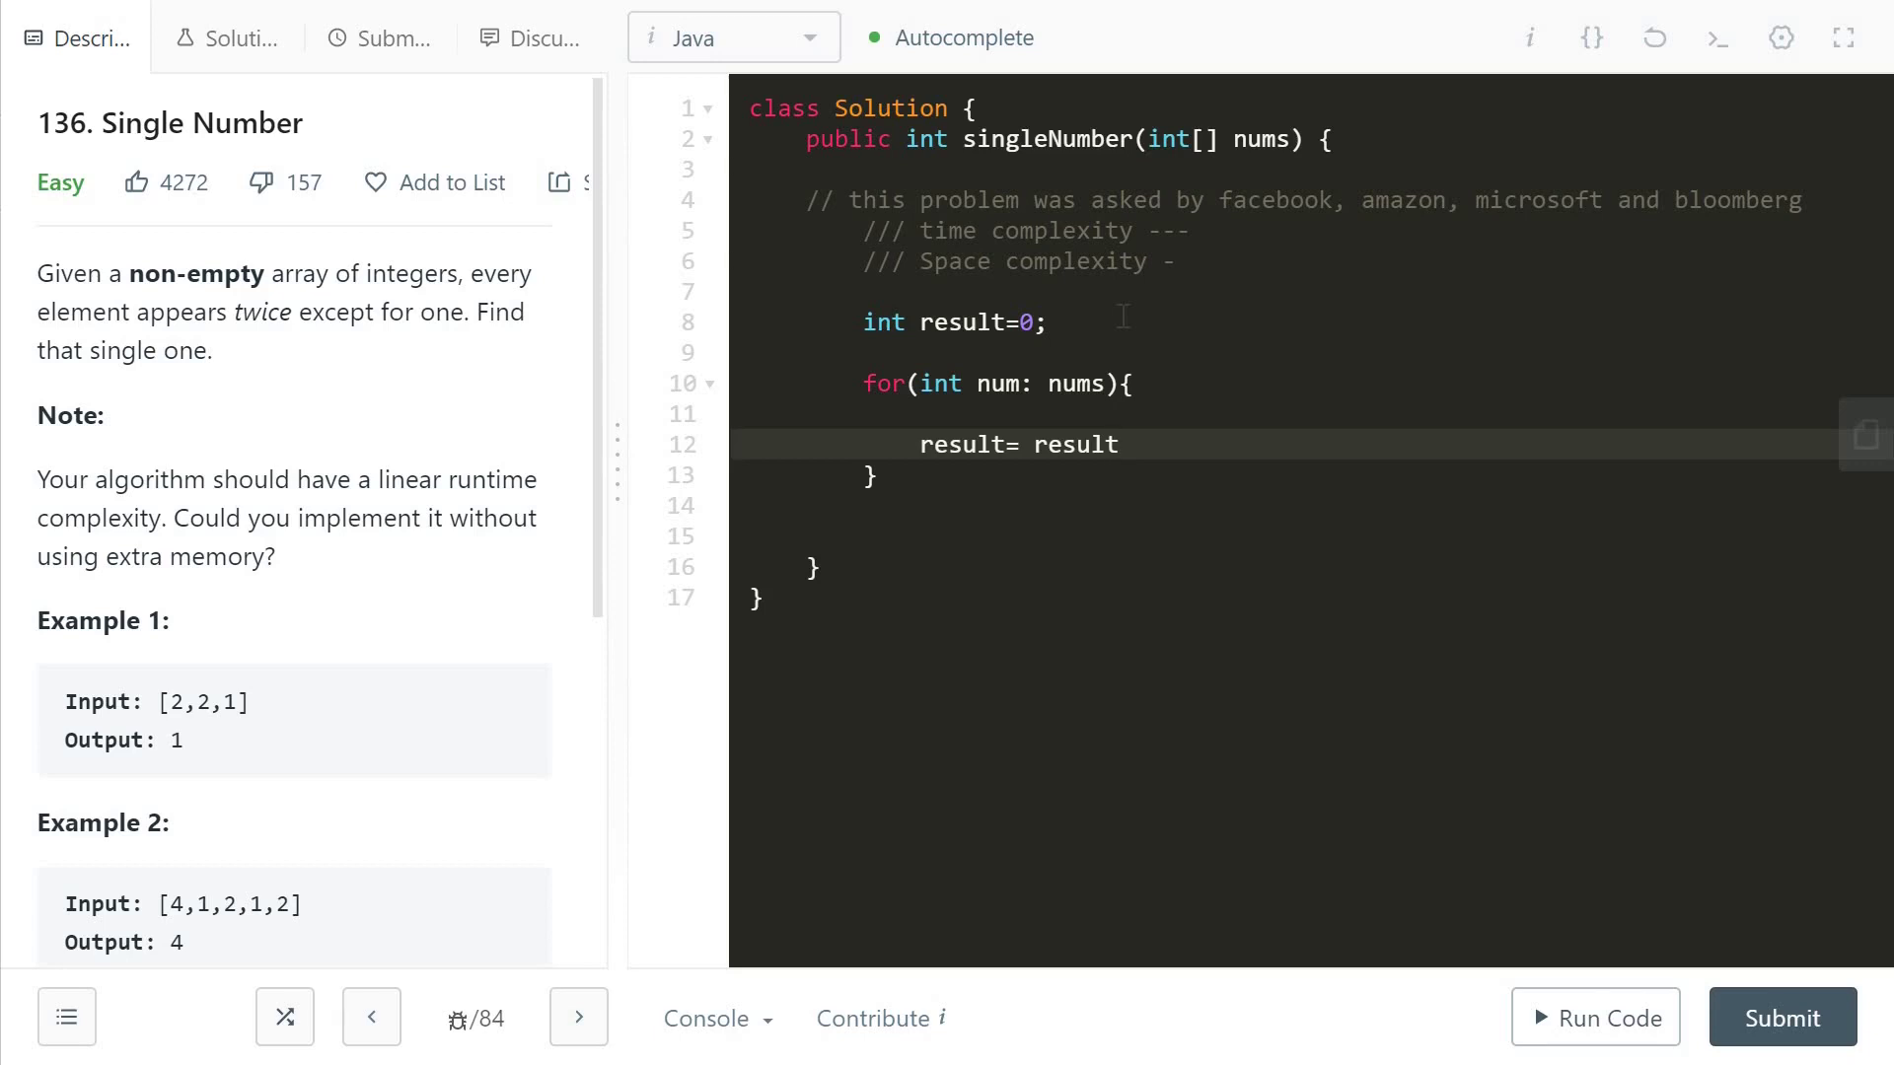
type("^num")
type(";")
type("  // ")
type("2,2,")
type("1")
type("=1")
left_click(1081, 516)
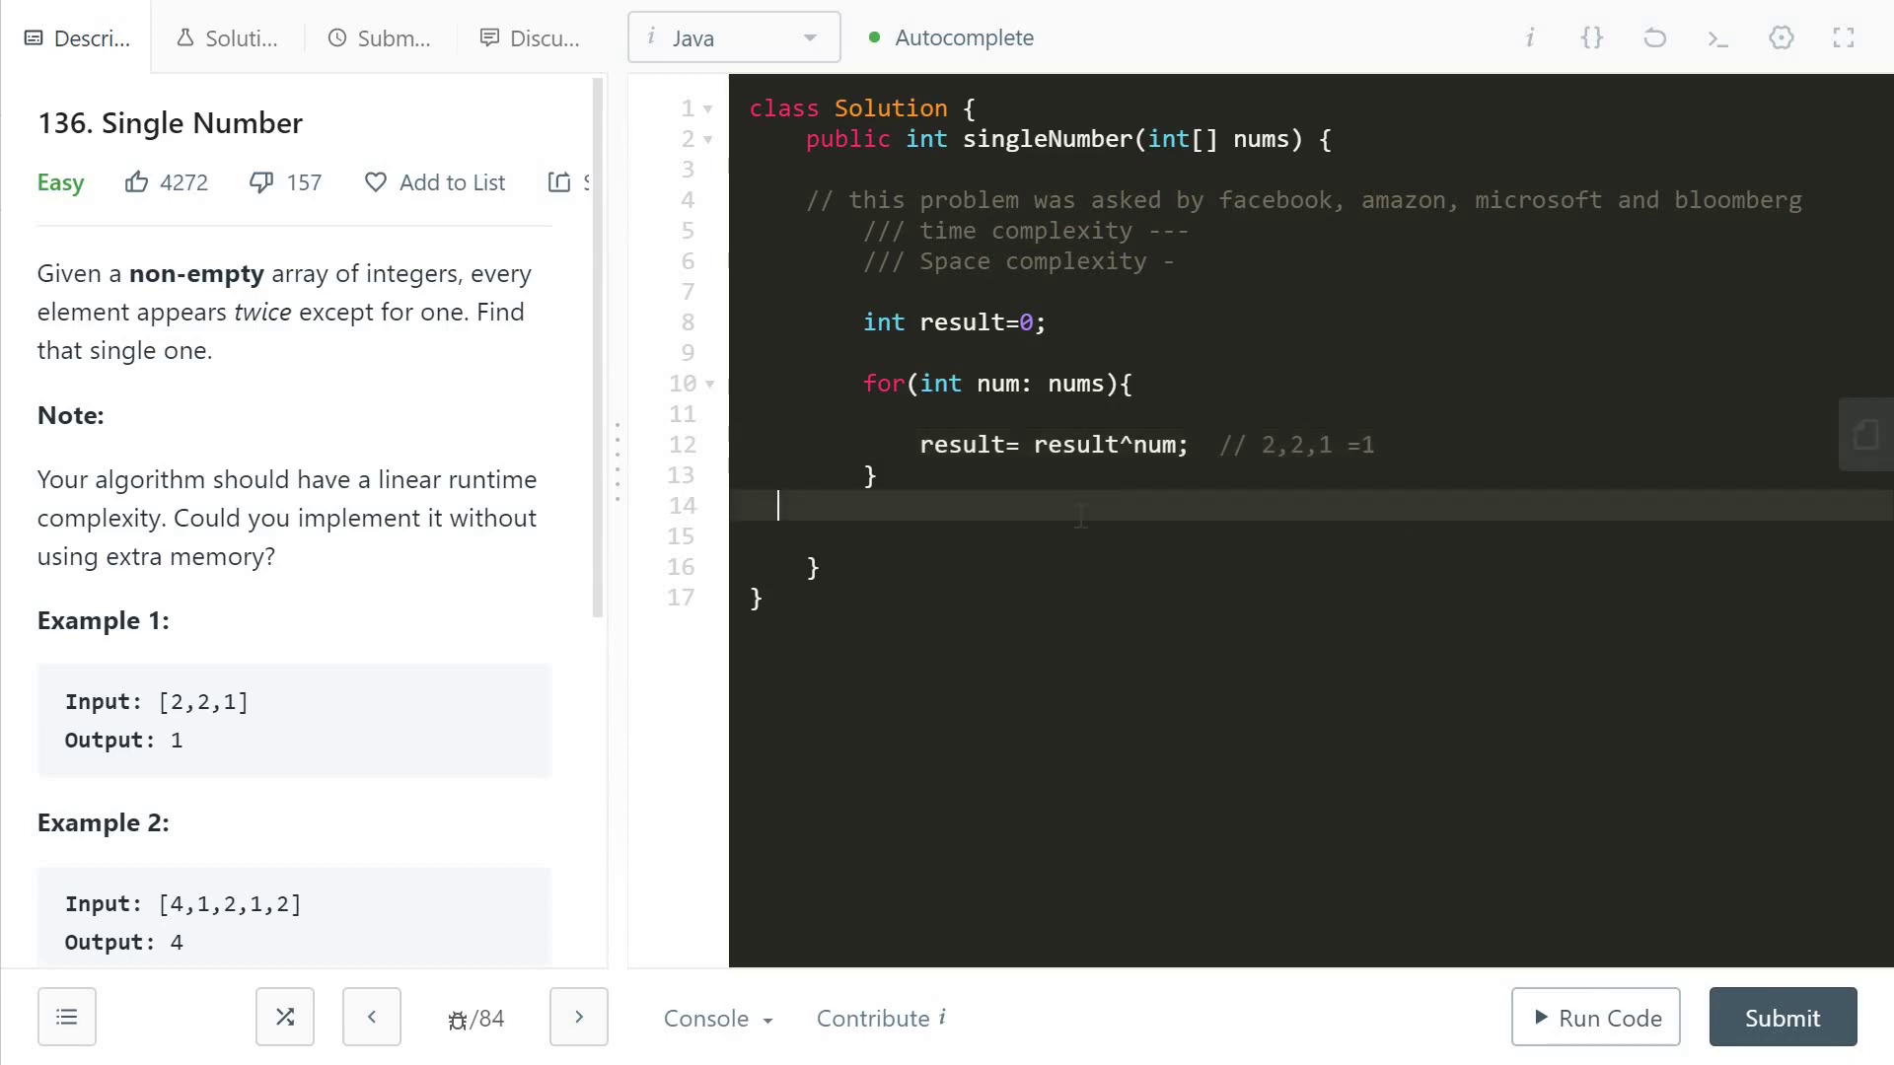
type("re")
type("turn result")
type(";")
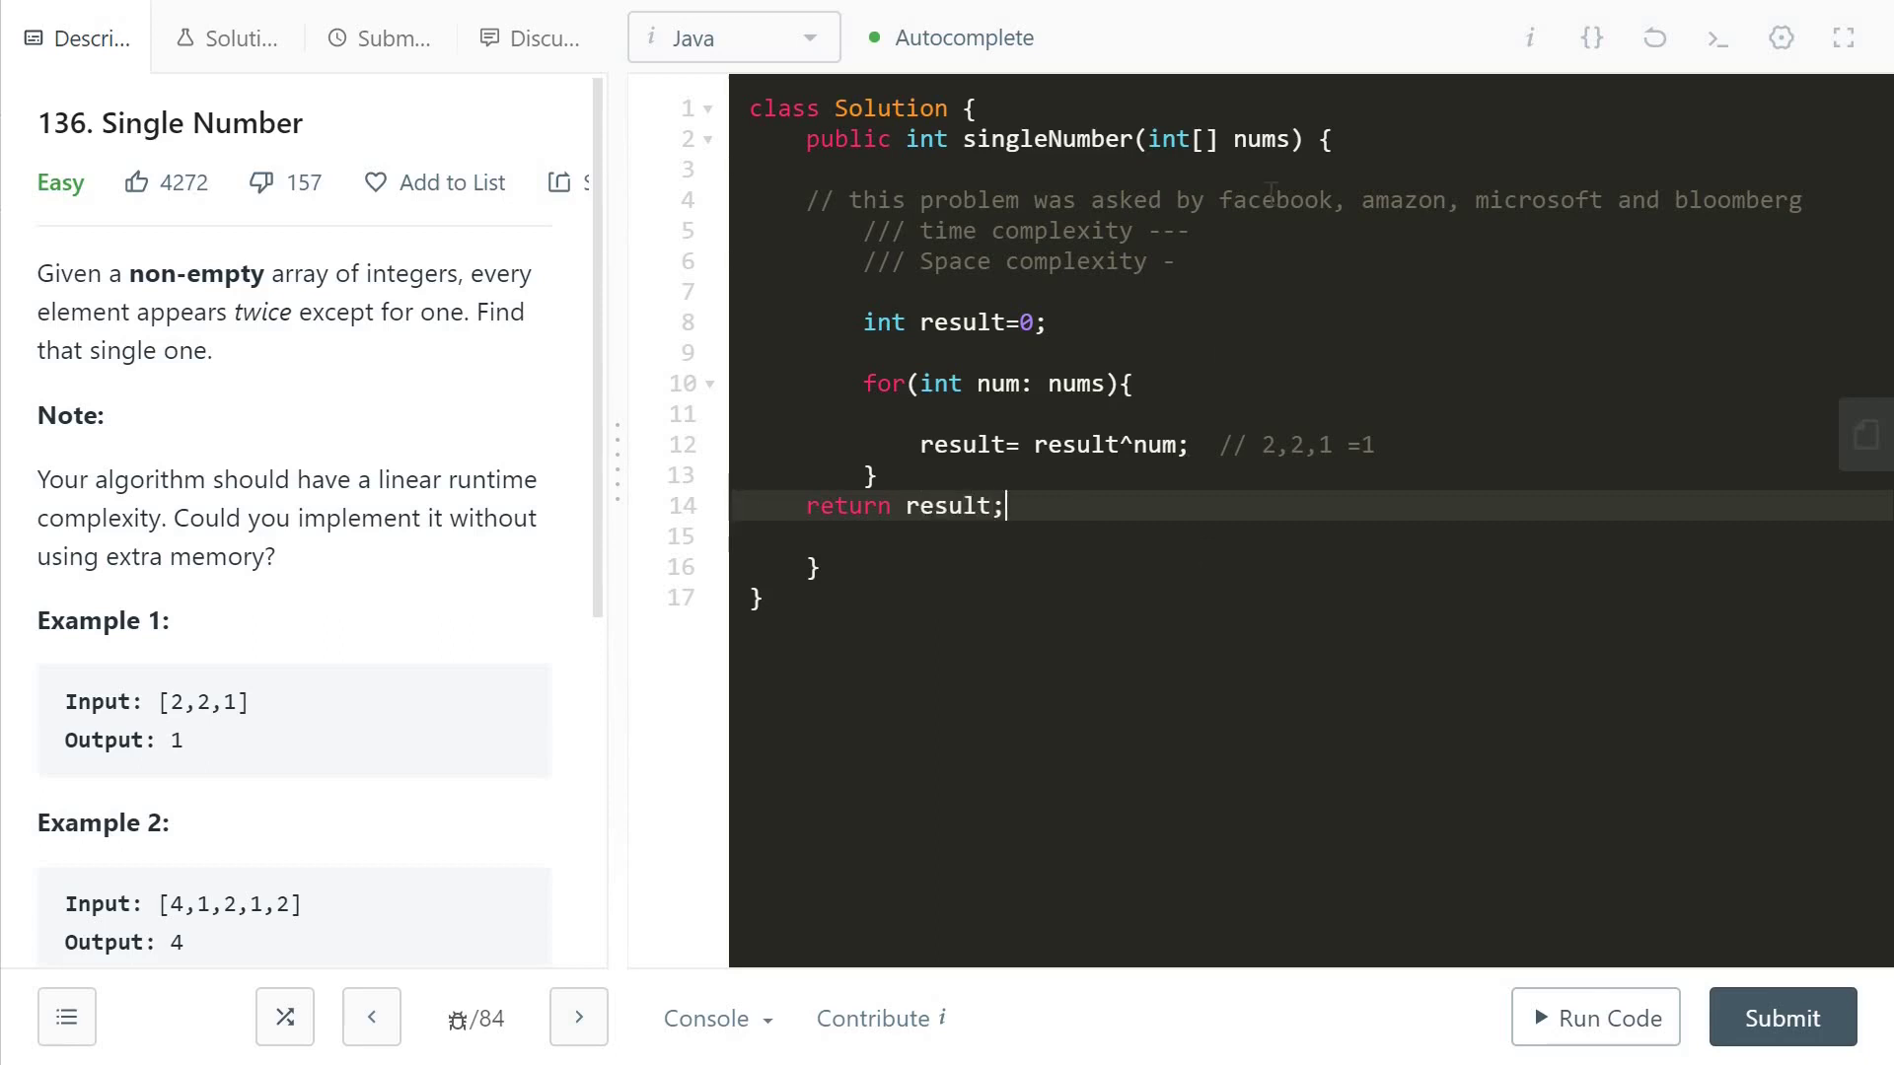
Fill in the comments: time complexity O(N), space complexity O(1)
left_click(1256, 225)
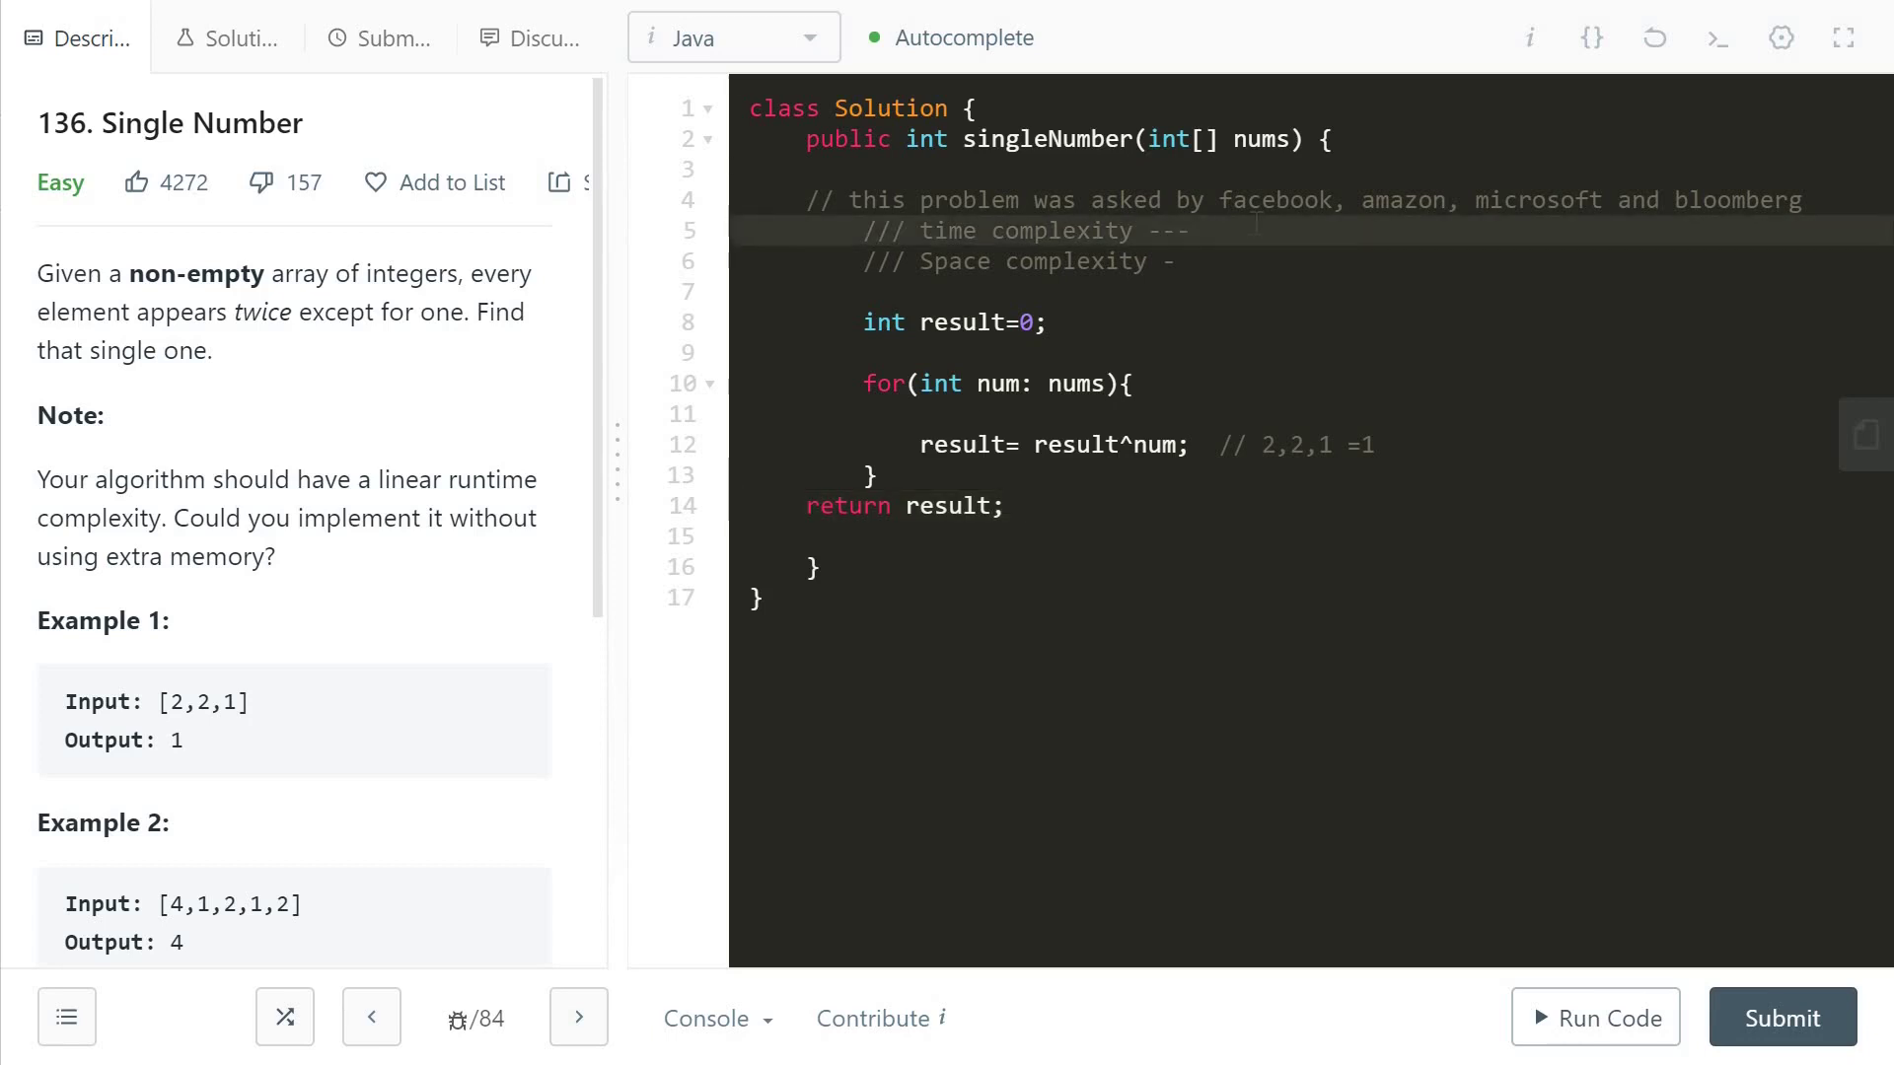
type("O(")
type("N")
key("Down")
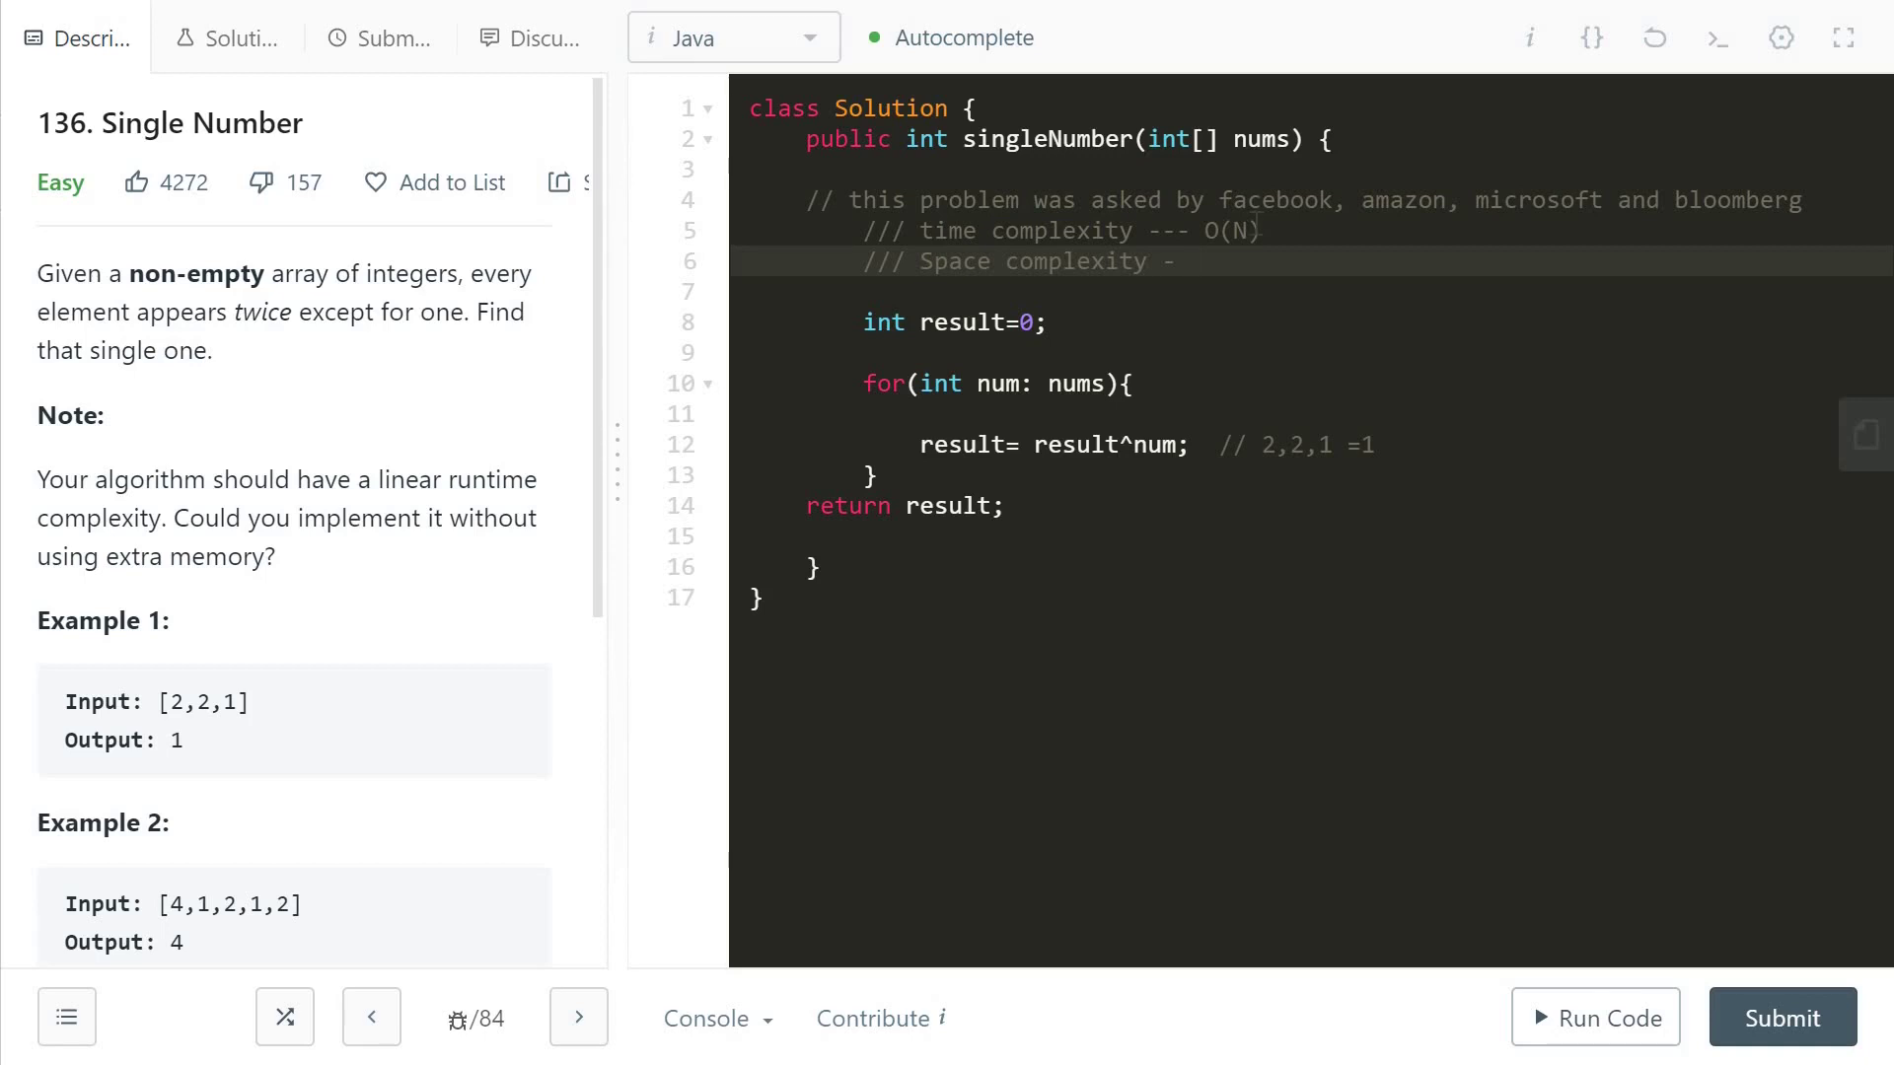
type("O")
type("()")
key("Left")
type("1")
left_click(1276, 507)
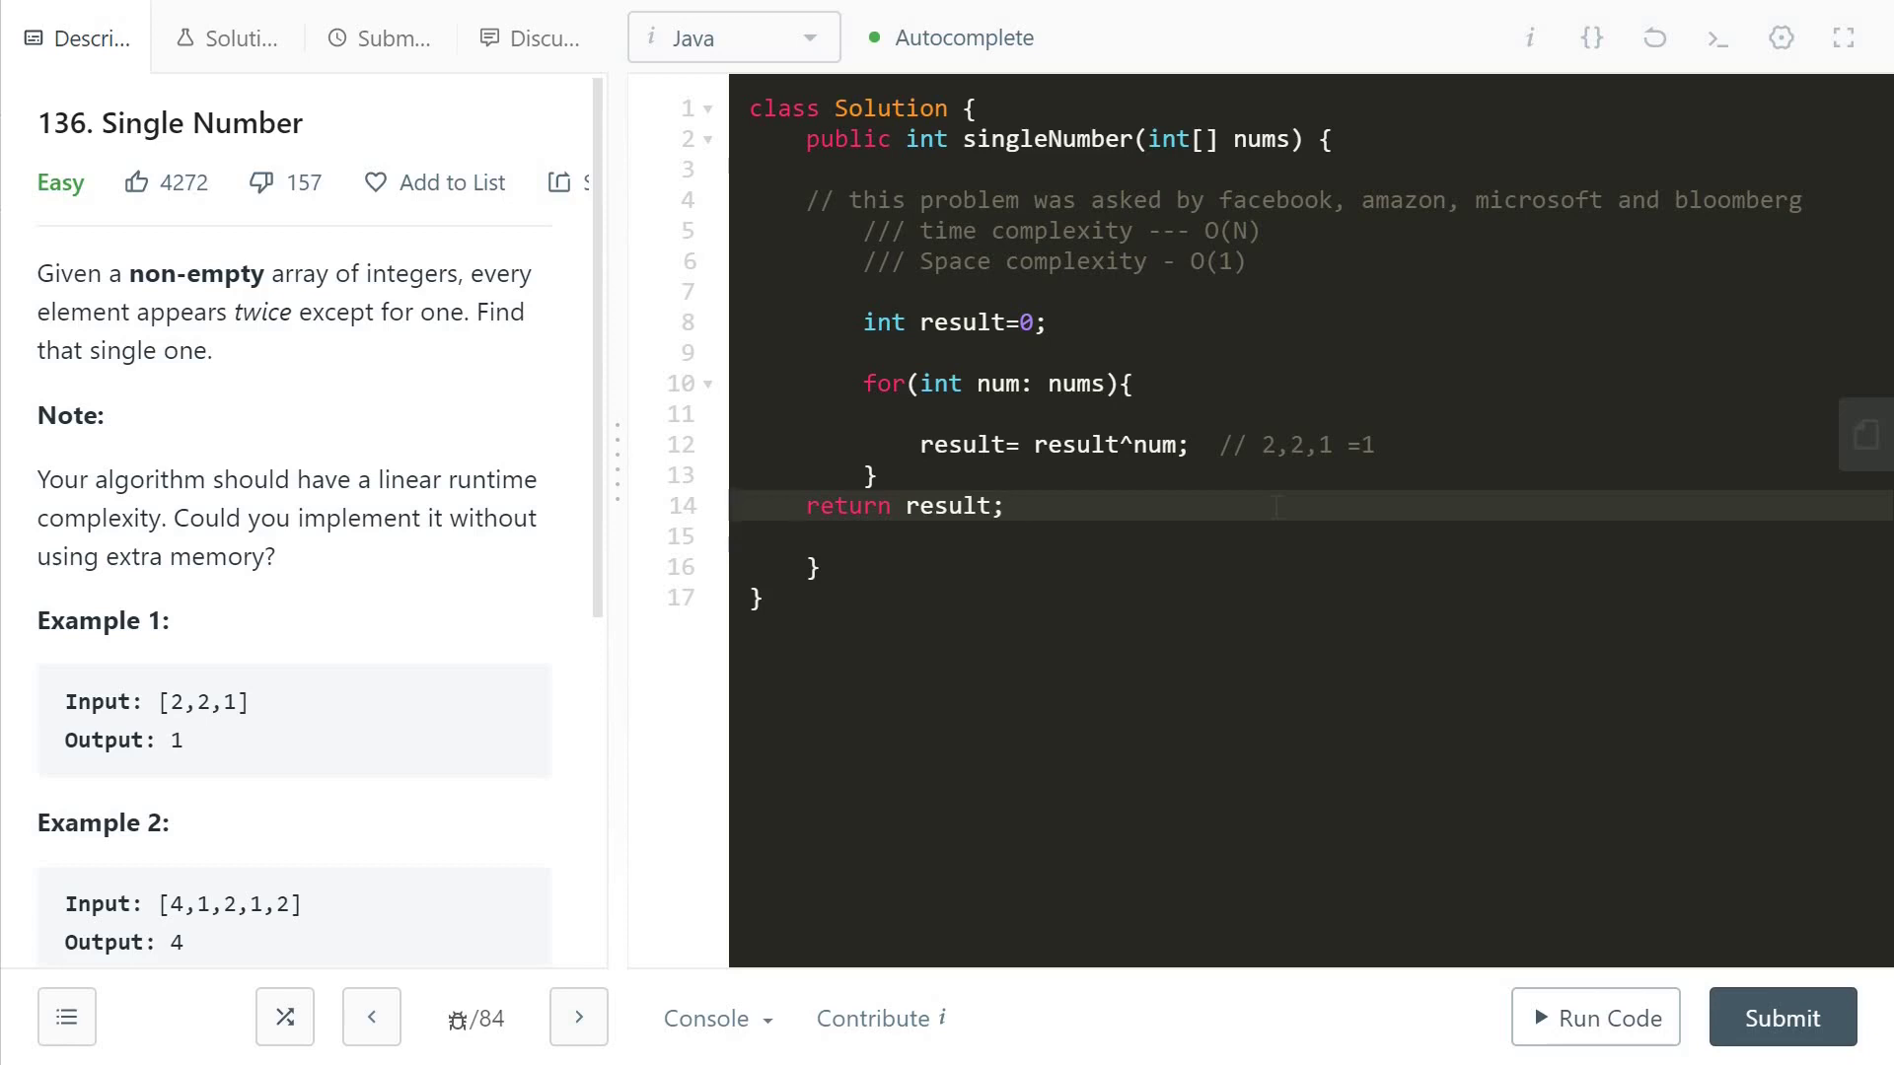
Run the code, confirm Accepted for input [2,2,1] with output 1, then submit
left_click(1577, 1021)
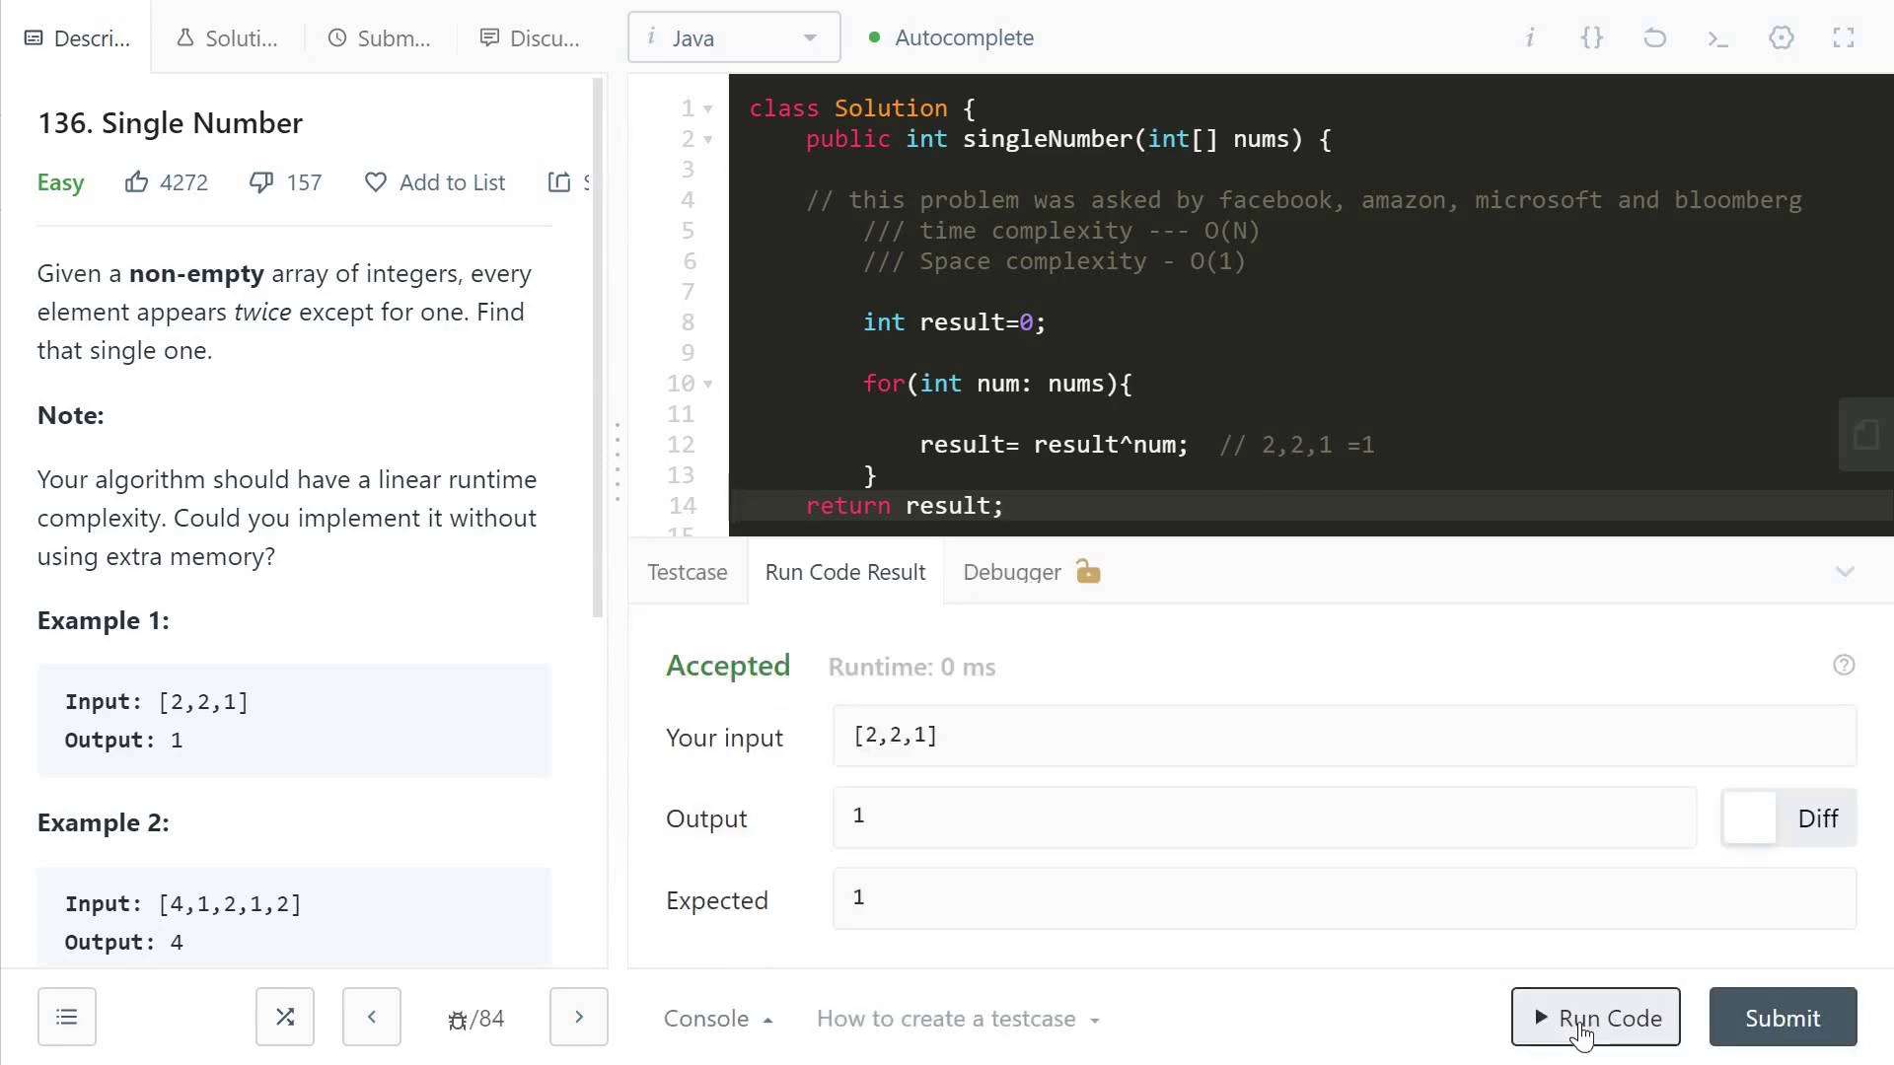
left_click(1777, 1015)
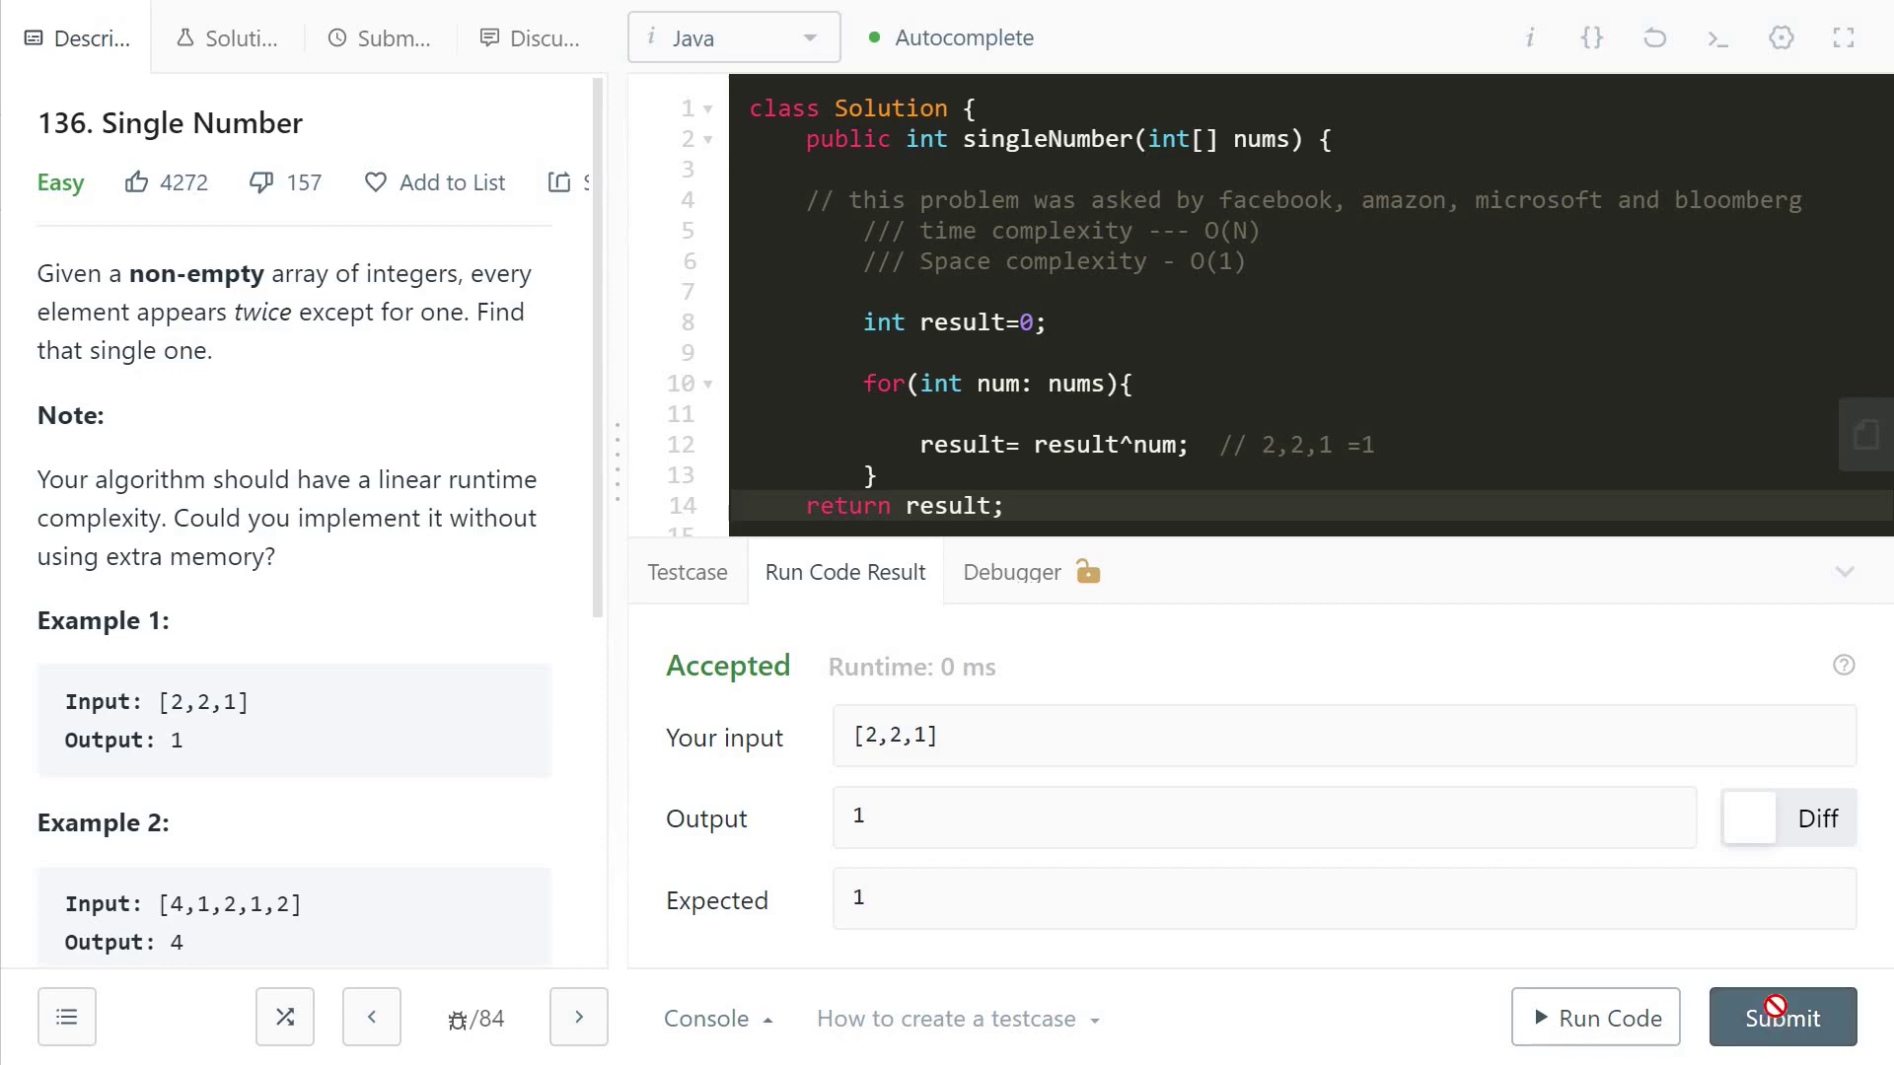